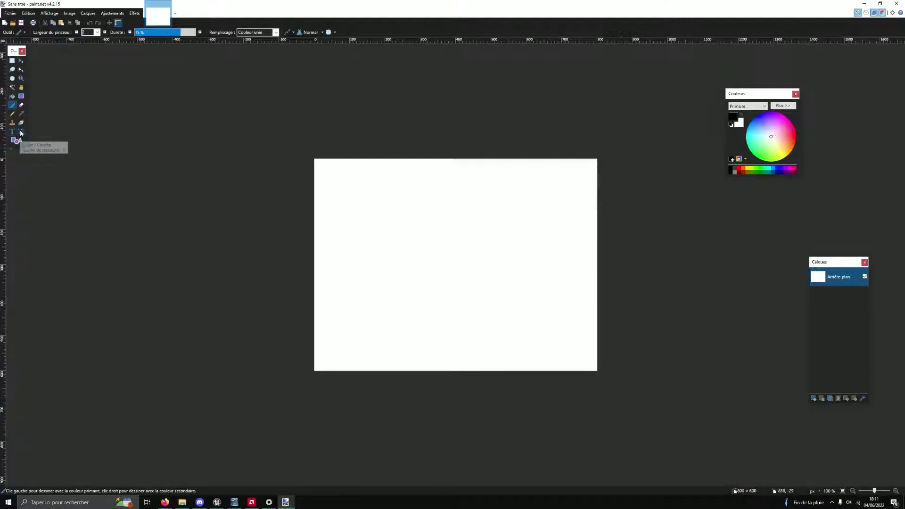
Step: Resize the blank canvas to 1024 × 1024 pixels with the aspect ratio unlocked
left_click(69, 13)
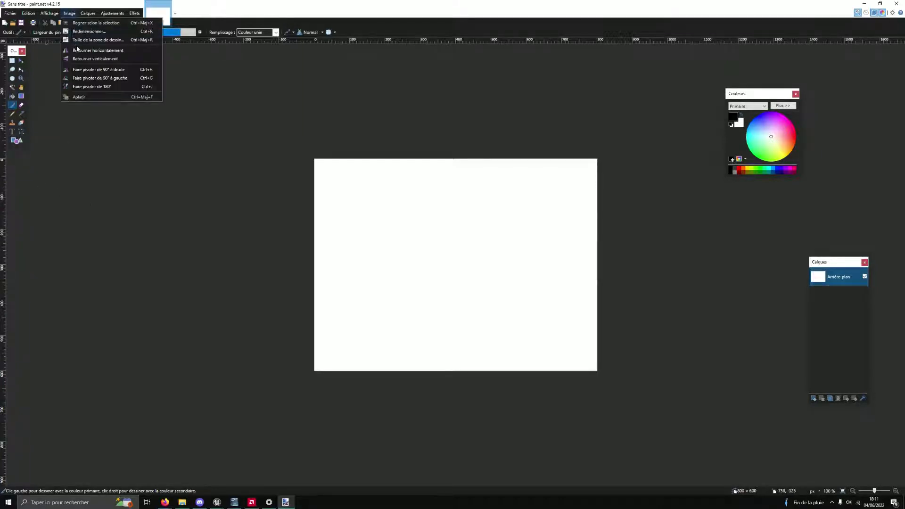
left_click(89, 31)
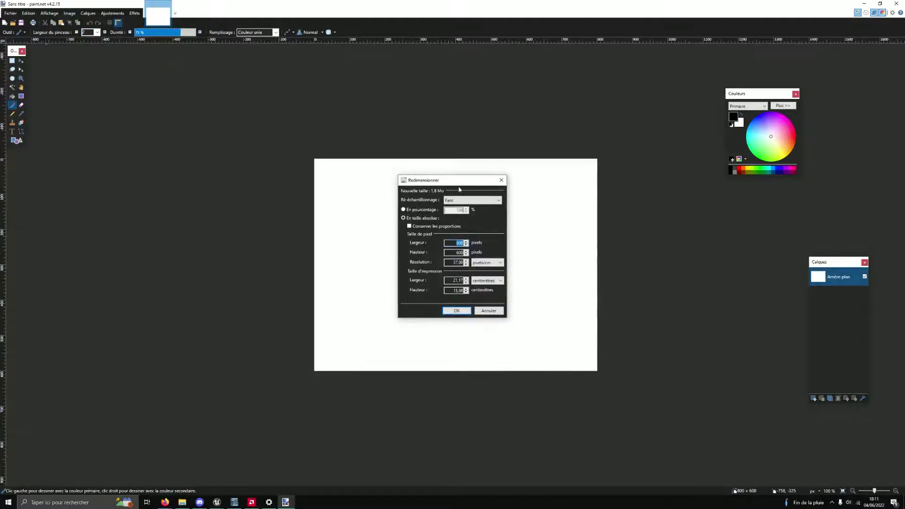
left_click_drag(459, 186, 182, 172)
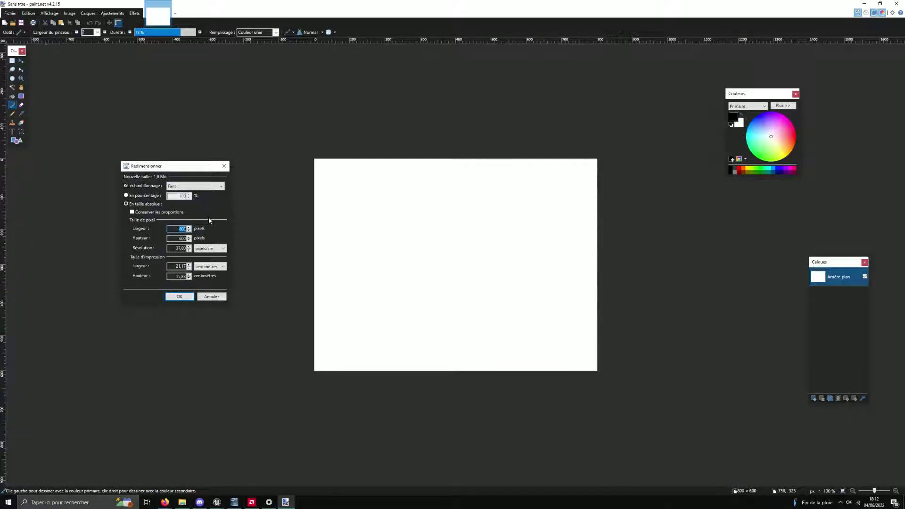
type("1")
type("024")
key("Tab")
type("0")
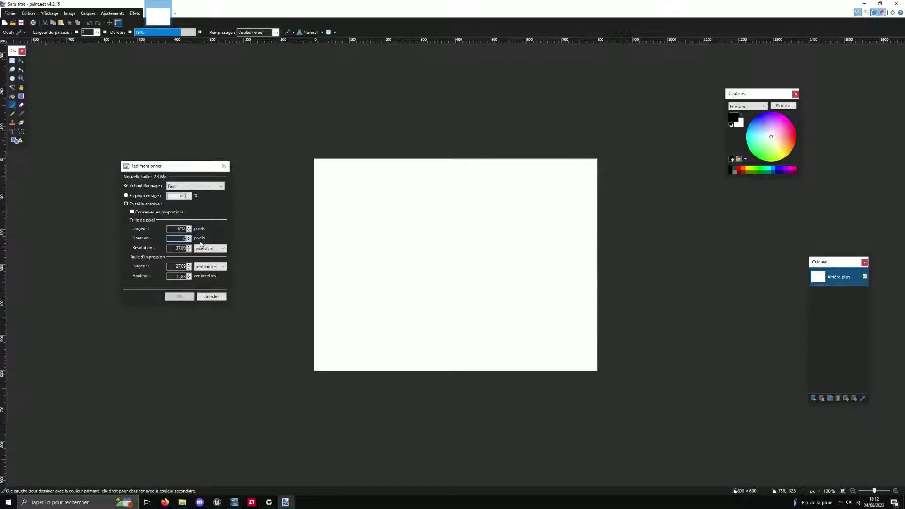
type("1024")
left_click(179, 297)
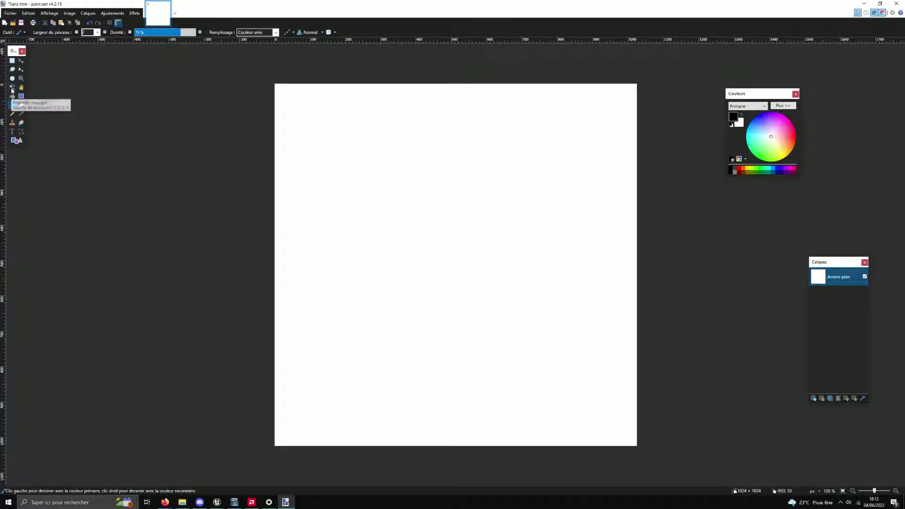
Step: Select the Line/Curve tool with a brush width of 4
left_click(21, 132)
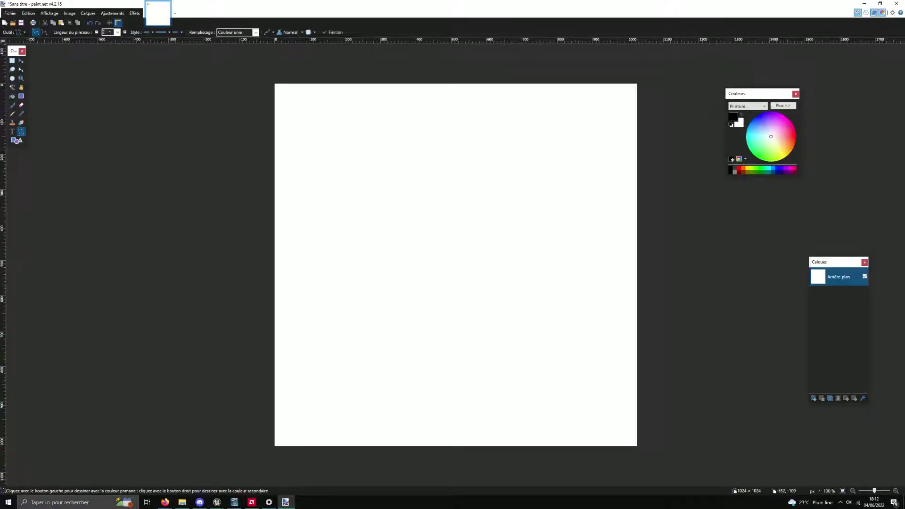
double_click(108, 32)
left_click(118, 32)
left_click(117, 32)
Step: Draw the outline's top edges from the top-left across and down to the upper right
left_click_drag(311, 115, 348, 107)
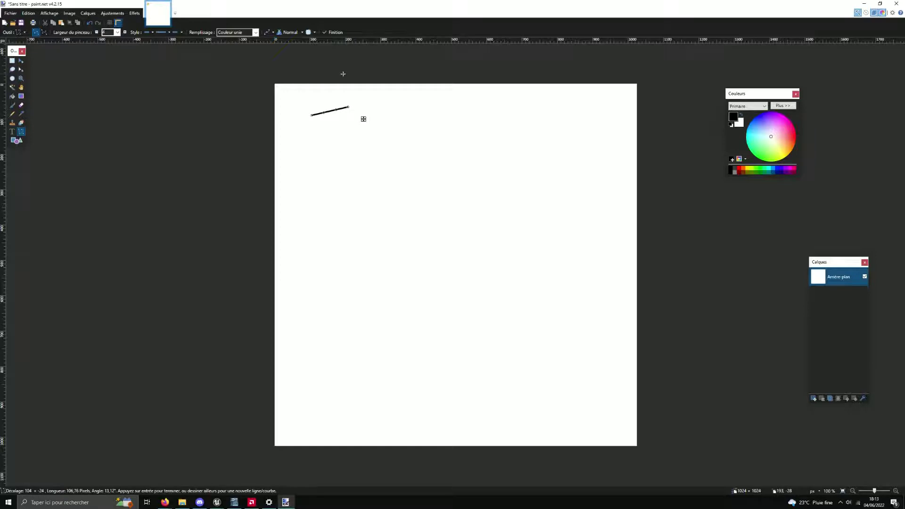
key("Return")
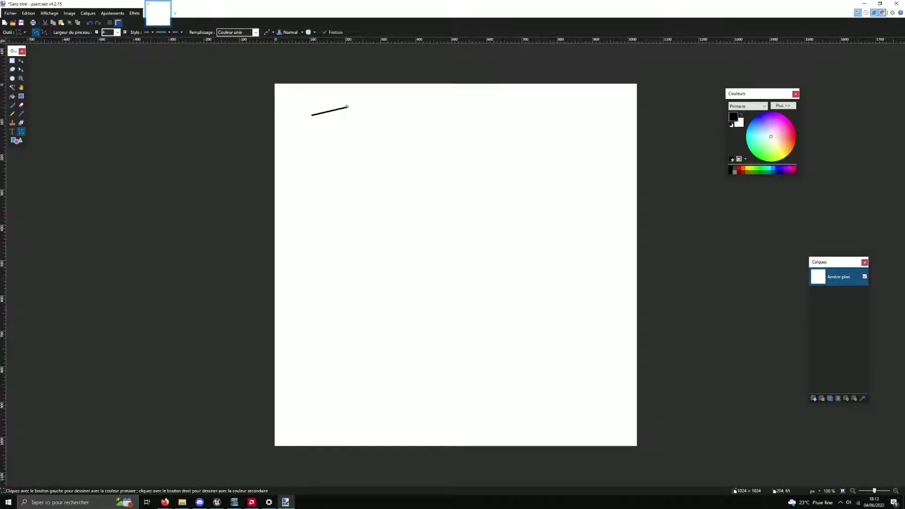
left_click_drag(347, 107, 398, 124)
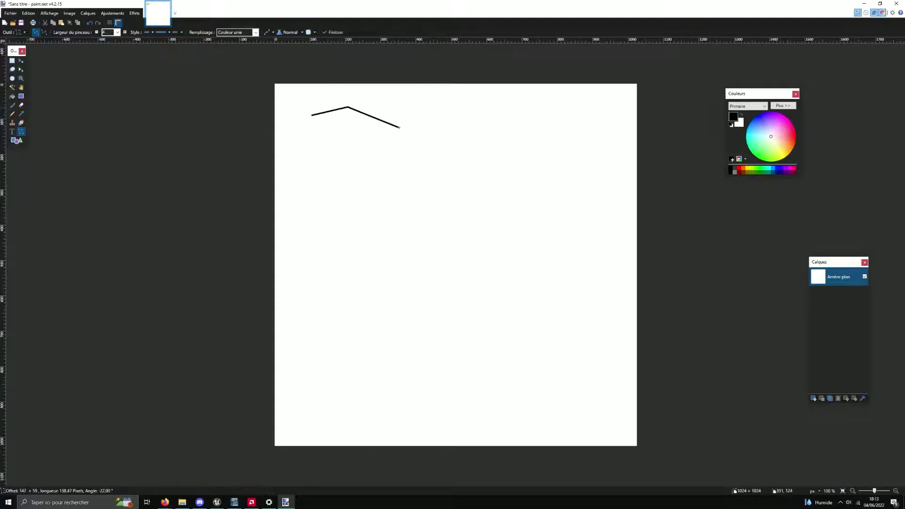
key("Return")
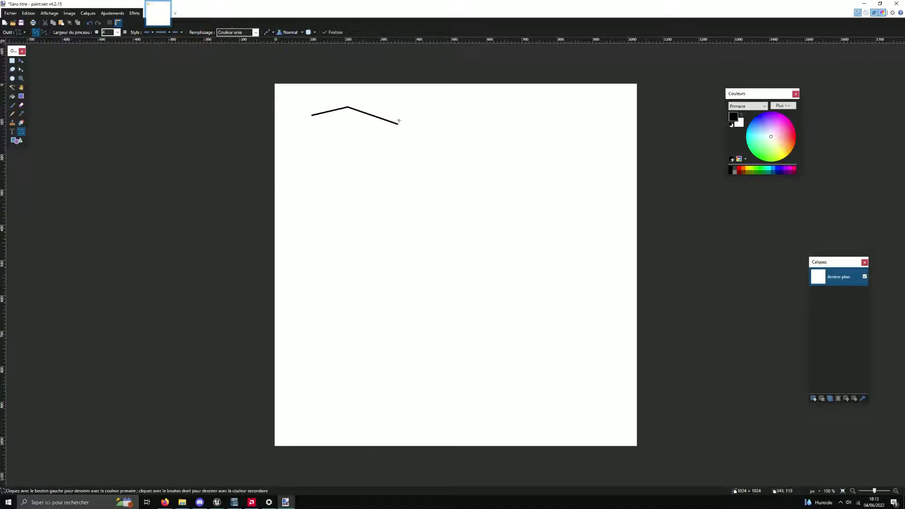
left_click_drag(397, 124, 445, 119)
mouse_move(444, 120)
left_mouse_down()
mouse_move(497, 146)
mouse_move(553, 140)
mouse_move(569, 171)
mouse_move(558, 189)
mouse_move(596, 232)
left_mouse_up()
Step: Draw the zigzag right side, the bottom and the left side, closing back at the start
mouse_move(596, 233)
left_mouse_down()
mouse_move(586, 284)
mouse_move(555, 317)
mouse_move(577, 354)
mouse_move(596, 357)
left_mouse_up()
mouse_move(596, 357)
left_mouse_down()
mouse_move(595, 392)
mouse_move(613, 411)
left_mouse_up()
mouse_move(612, 411)
left_mouse_down()
mouse_move(548, 428)
mouse_move(480, 415)
mouse_move(478, 392)
left_mouse_up()
mouse_move(478, 392)
left_mouse_down()
mouse_move(404, 394)
mouse_move(358, 373)
mouse_move(359, 341)
left_mouse_up()
mouse_move(359, 342)
left_mouse_down()
mouse_move(319, 307)
mouse_move(311, 250)
mouse_move(332, 219)
mouse_move(298, 189)
mouse_move(303, 152)
left_mouse_up()
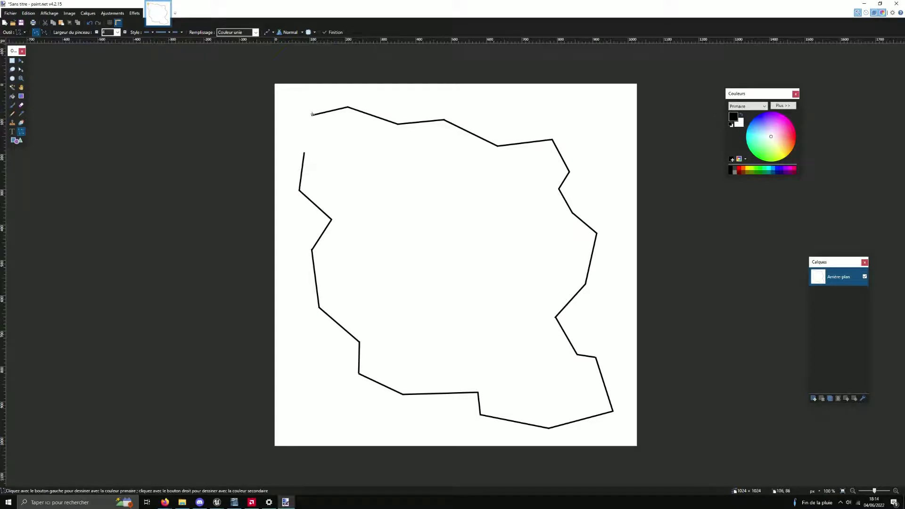
left_click_drag(311, 115, 316, 147)
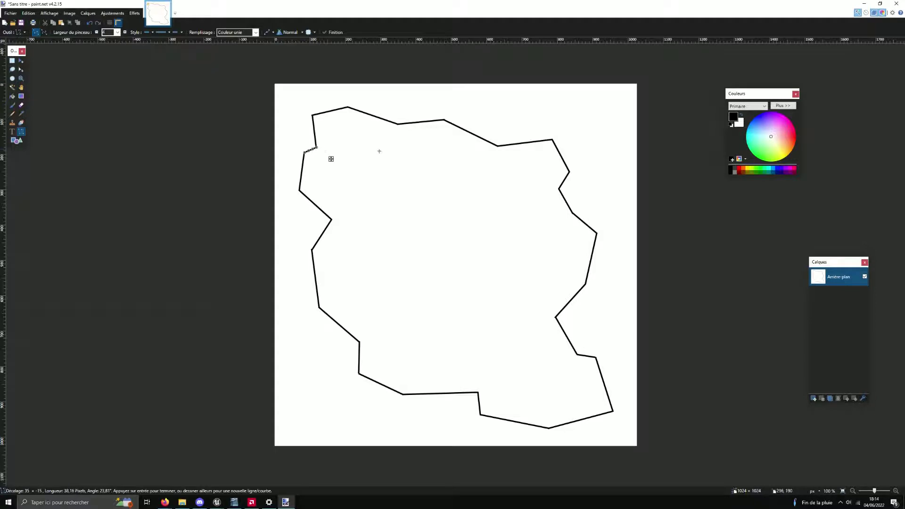
Step: Commit the closing edge and draw a divider from the top edge down and across to the left edge
key("Return")
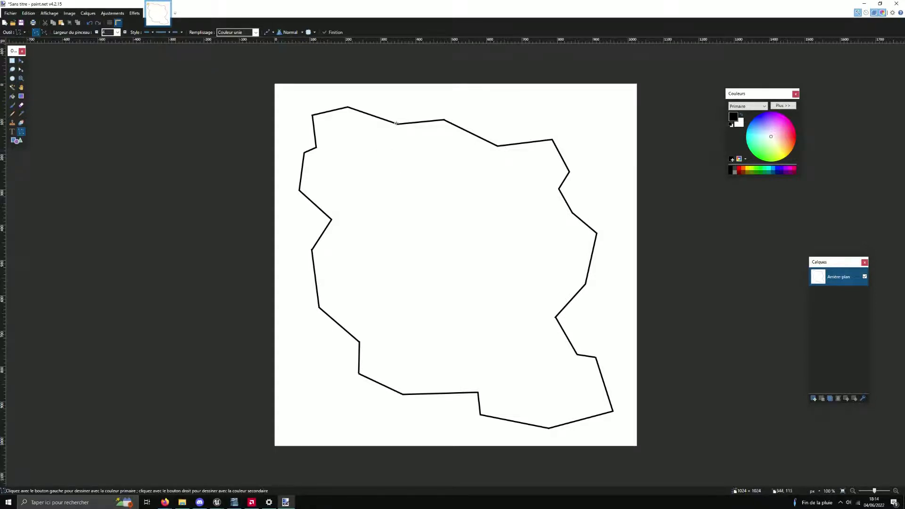
left_click_drag(398, 124, 400, 162)
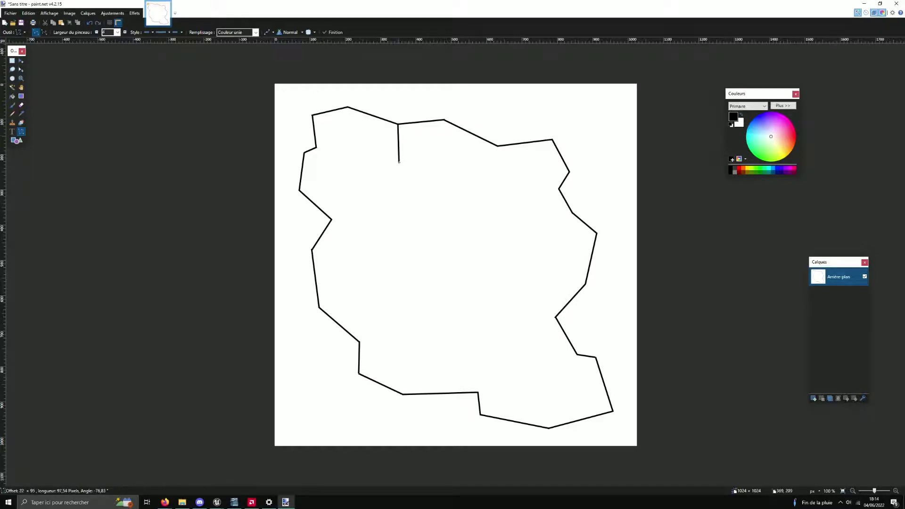
key("Return")
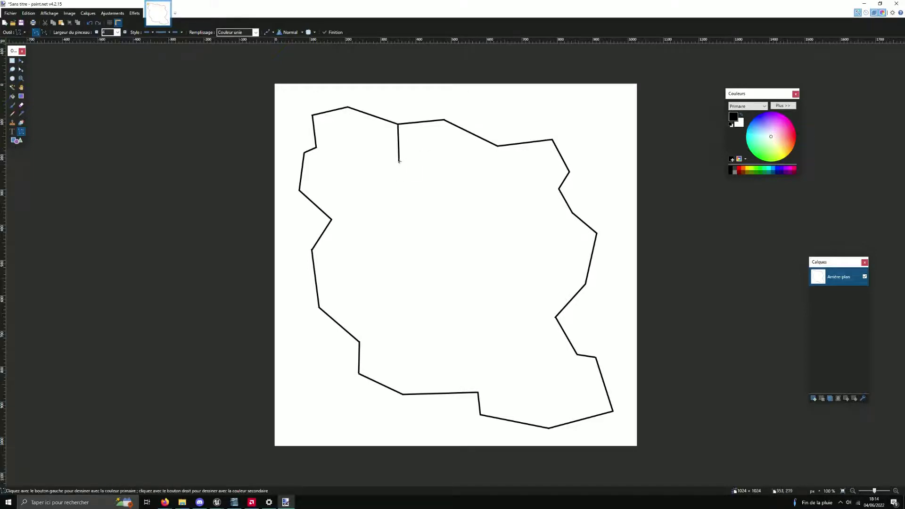
mouse_move(399, 162)
left_mouse_down()
mouse_move(464, 185)
mouse_move(468, 235)
mouse_move(371, 272)
left_mouse_up()
key("Return")
key("Return")
key("Return")
mouse_move(313, 264)
left_mouse_down()
mouse_move(349, 258)
mouse_move(371, 272)
left_mouse_up()
key("Return")
Step: Draw a second divider through the right half down to the bottom edge
left_click_drag(467, 222, 495, 229)
mouse_move(495, 229)
left_mouse_down()
mouse_move(472, 293)
mouse_move(497, 322)
left_mouse_up()
mouse_move(560, 325)
left_mouse_down()
mouse_move(542, 343)
mouse_move(497, 322)
mouse_move(475, 346)
mouse_move(424, 361)
left_mouse_up()
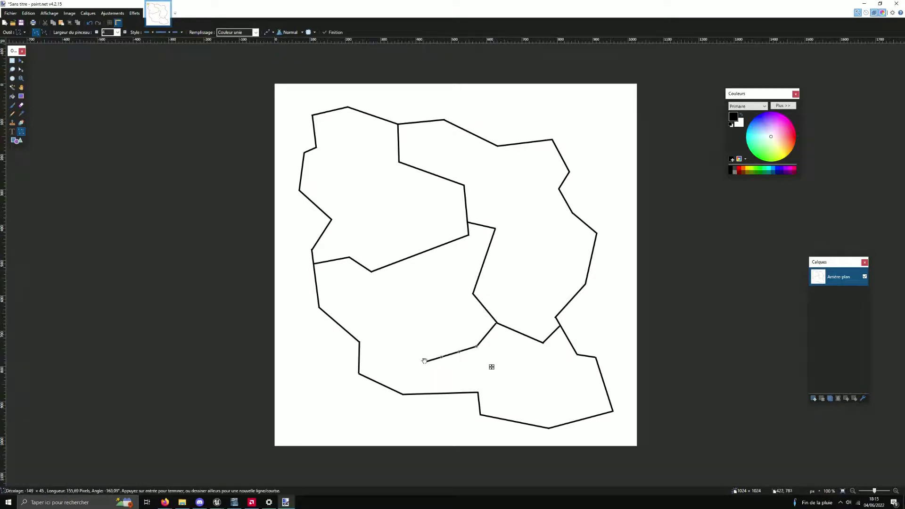
key("Return")
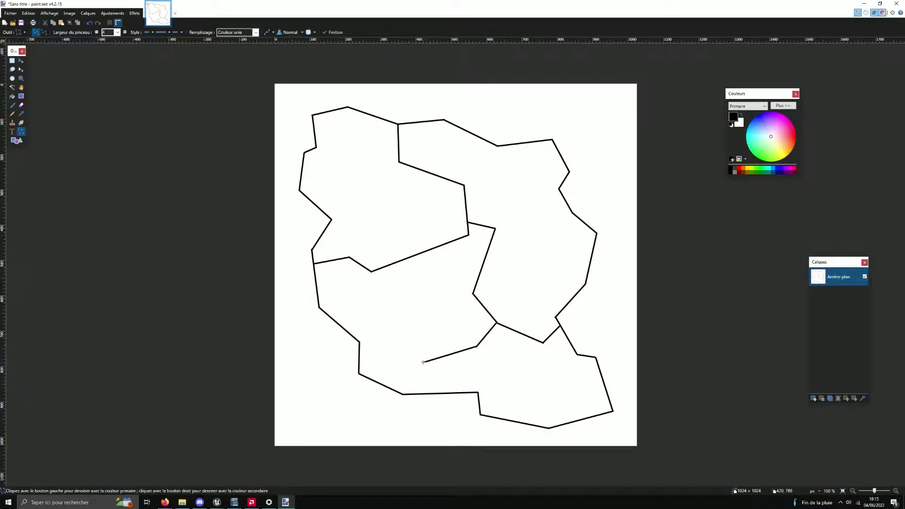
left_click_drag(423, 362, 410, 393)
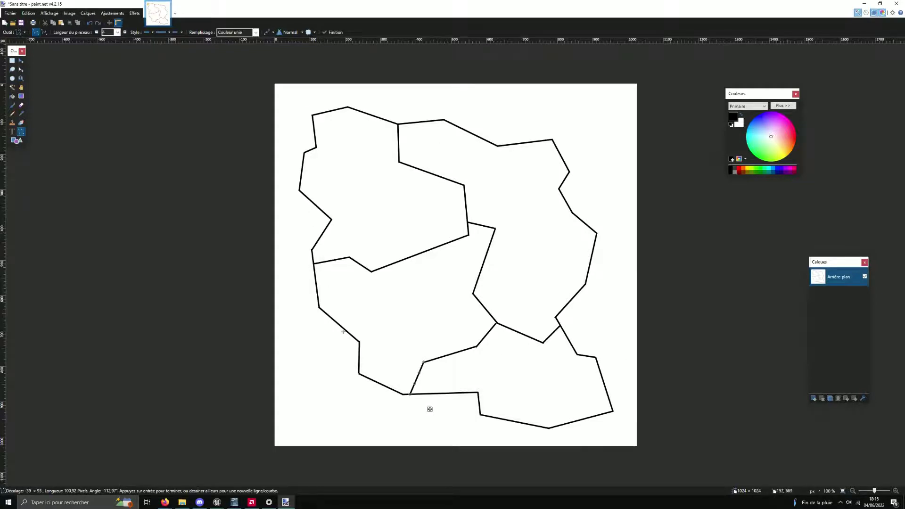
key("Return")
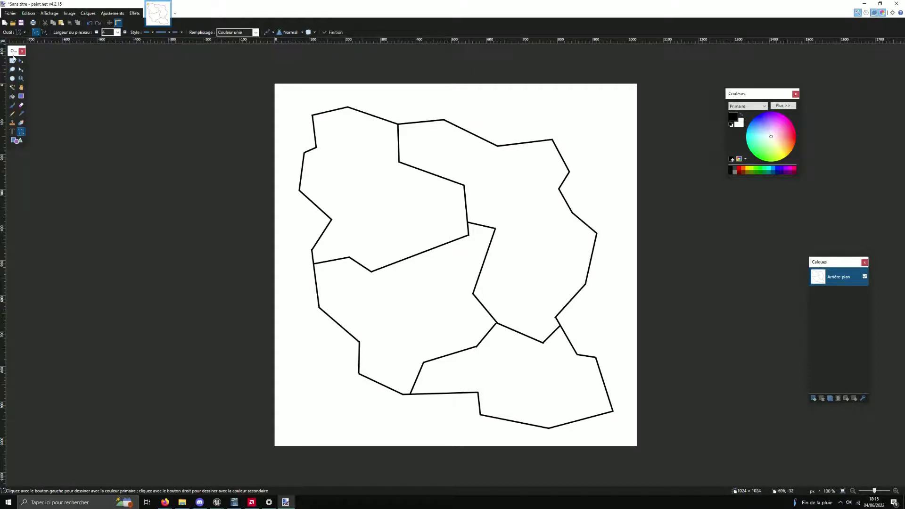
Step: Use the Magic Wand to erase the white background and top-left region to transparency
left_click(11, 87)
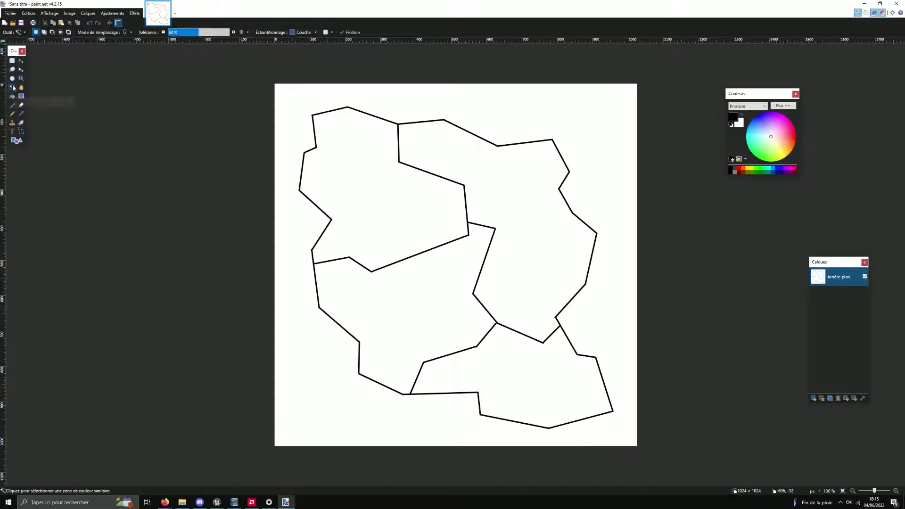
left_click(303, 228)
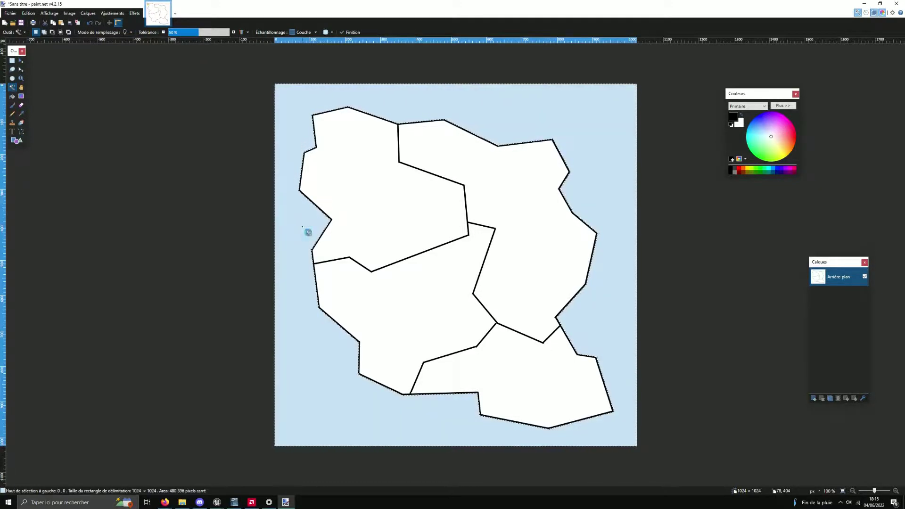
key("Delete")
key("ctrl+d")
left_click(399, 227)
key("Delete")
key("ctrl+d")
Step: Erase the top-right, bottom-left and bottom-right regions to transparency
left_click(561, 222)
key("Delete")
key("ctrl+d")
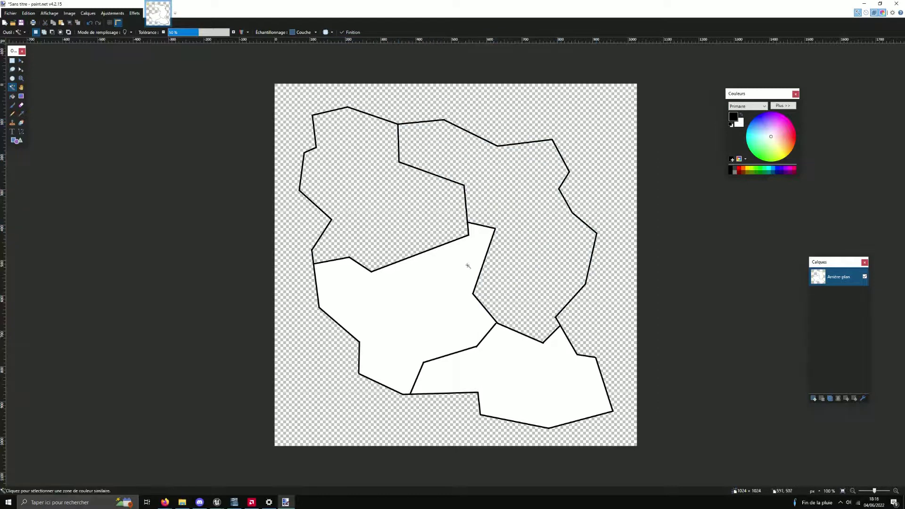
left_click(461, 279)
key("Delete")
key("ctrl+d")
left_click(518, 362)
key("Delete")
key("ctrl+d")
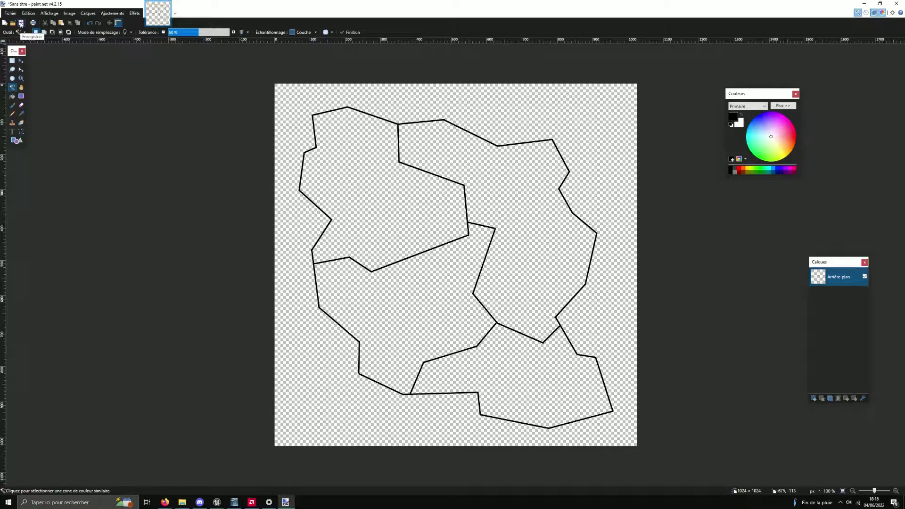
Step: Save the outline map as the PNG 'SelectionMap', then ready the Paint Bucket with blue
left_click(10, 13)
left_click(27, 67)
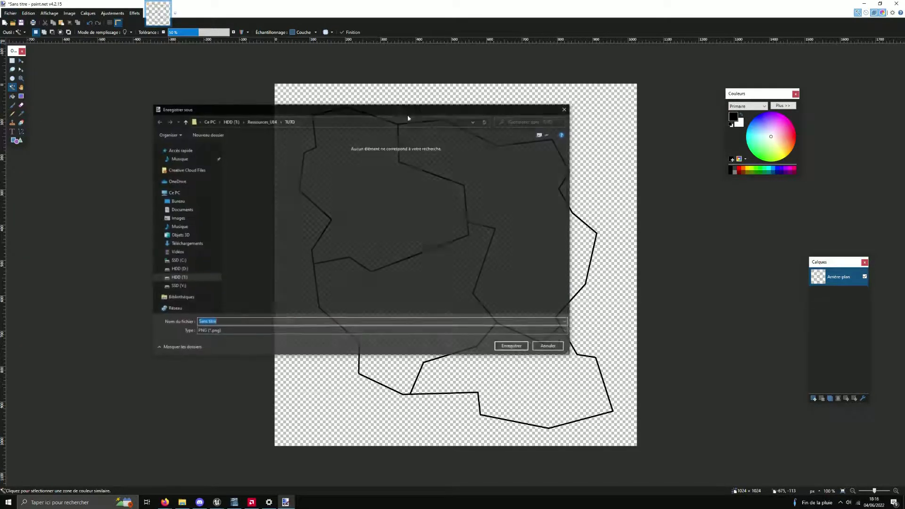
left_click_drag(373, 112, 250, 154)
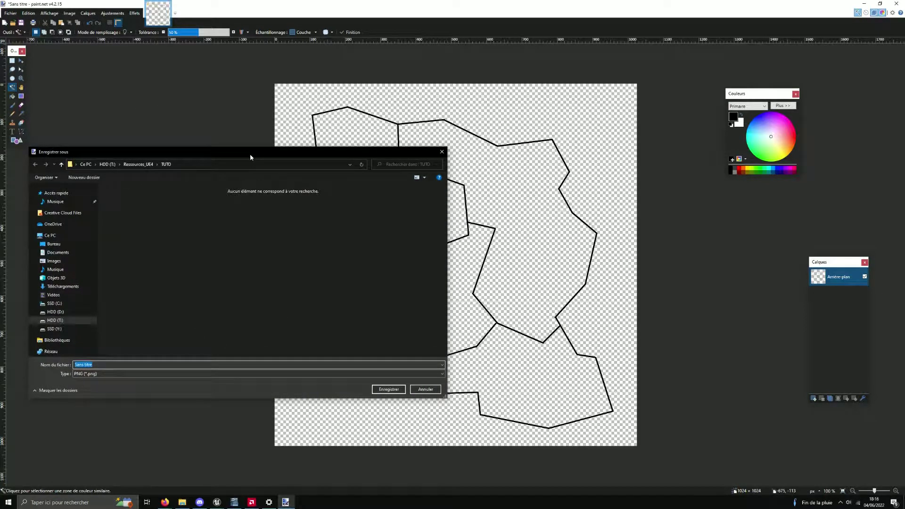
type("ti")
type("ec")
left_click(394, 391)
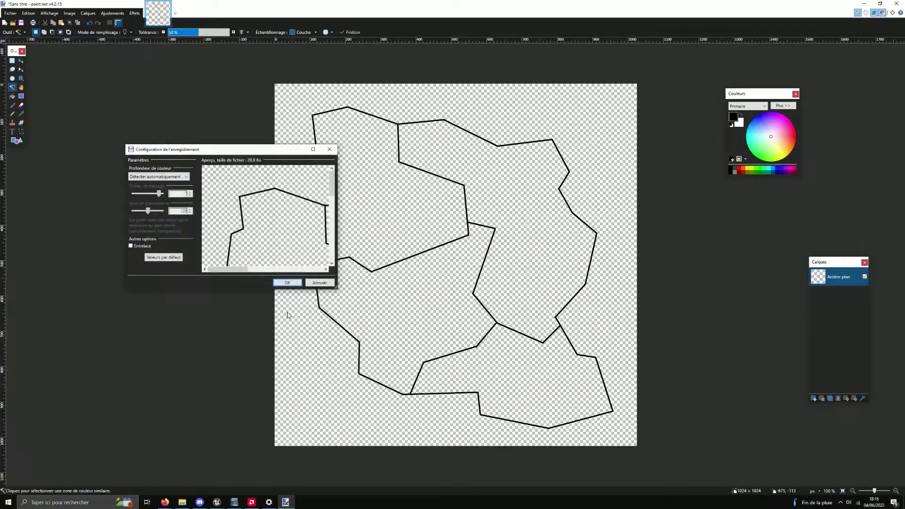
left_click(287, 282)
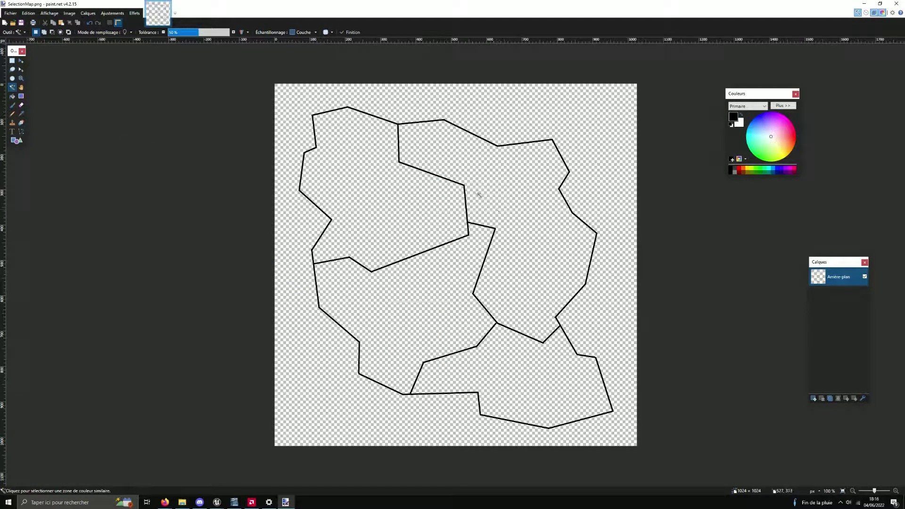
key("f")
left_click(756, 117)
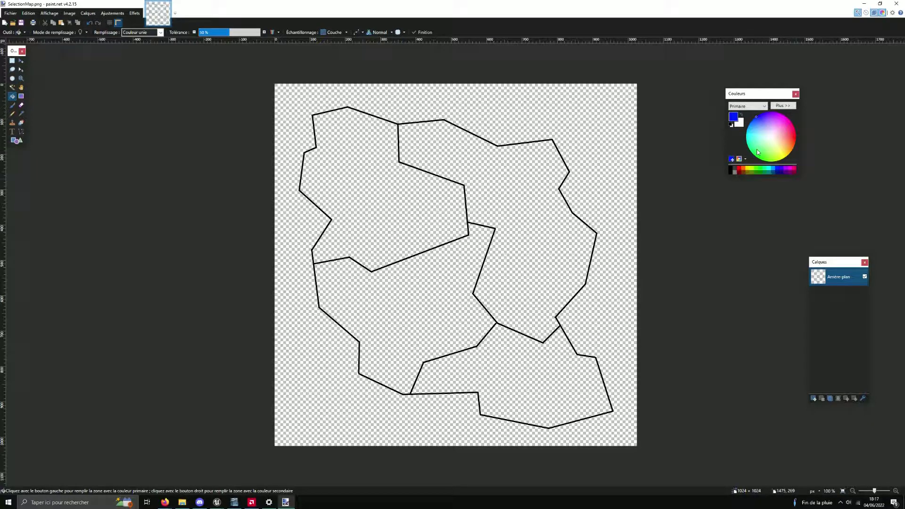
Step: Fill the top-left region blue, undoing stray light blue fills of another region and the outer area
left_click(357, 208)
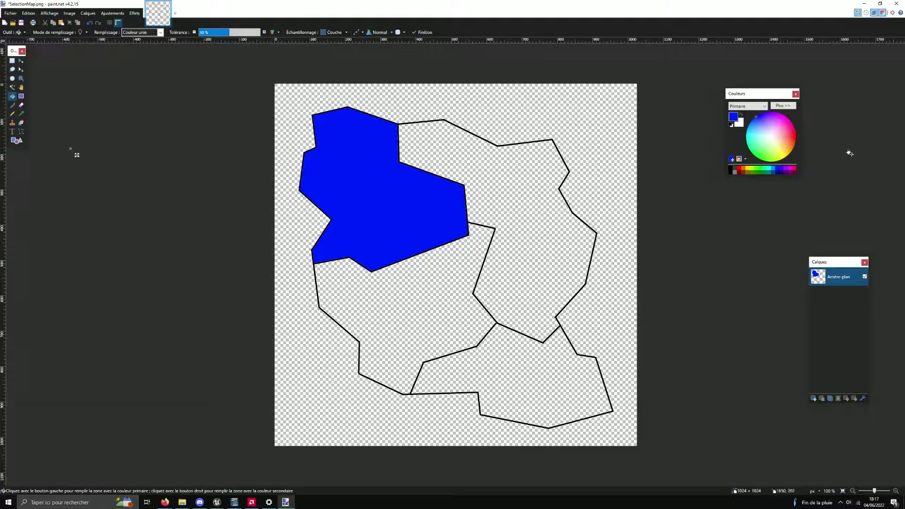
left_click(773, 169)
left_click(476, 167)
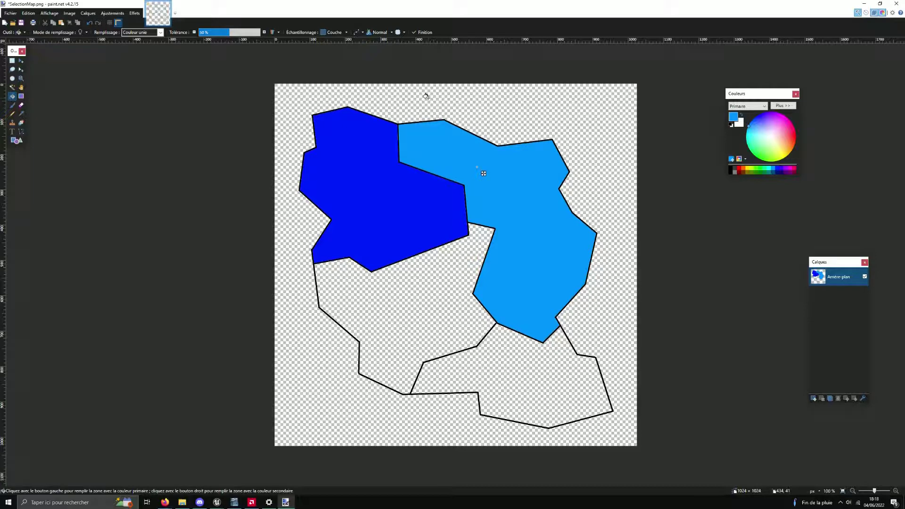
left_click(426, 97)
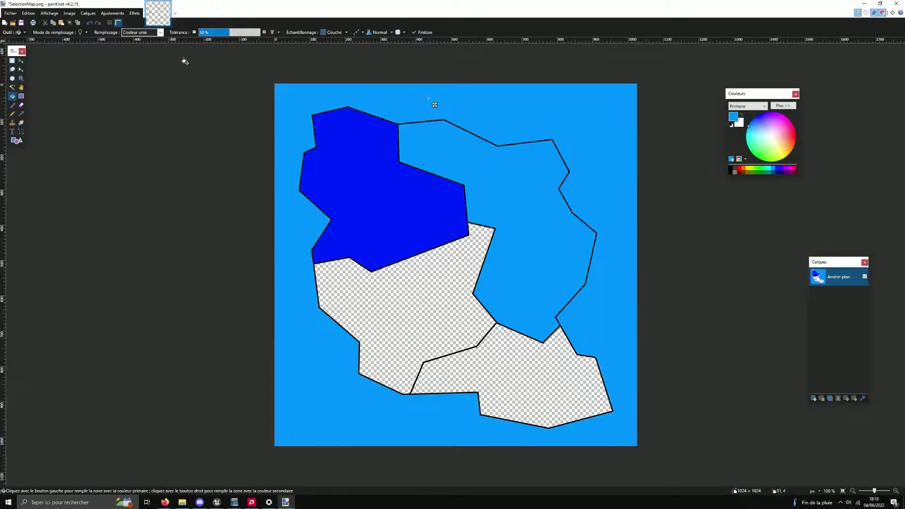
left_click(89, 25)
left_click(89, 25)
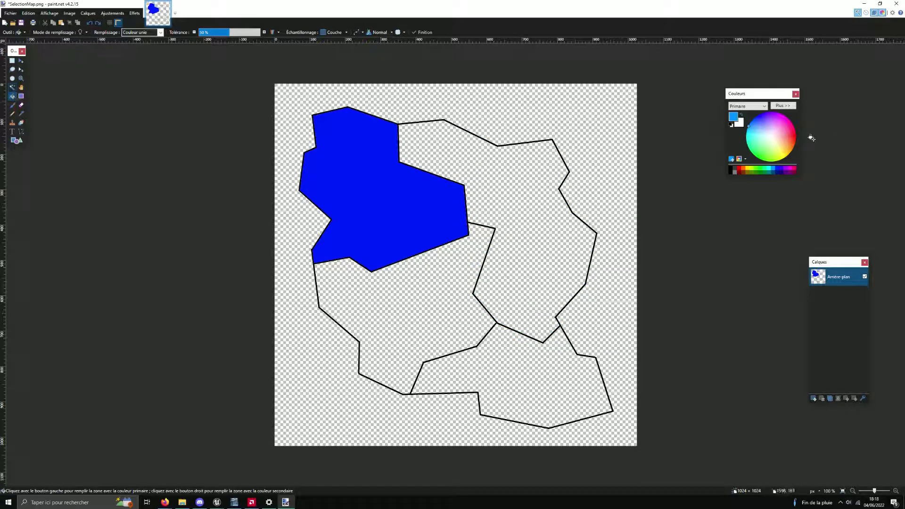
Step: Fill the upper-right, lower-middle and bottom-right regions with red, green and yellow
left_click_drag(780, 137, 826, 134)
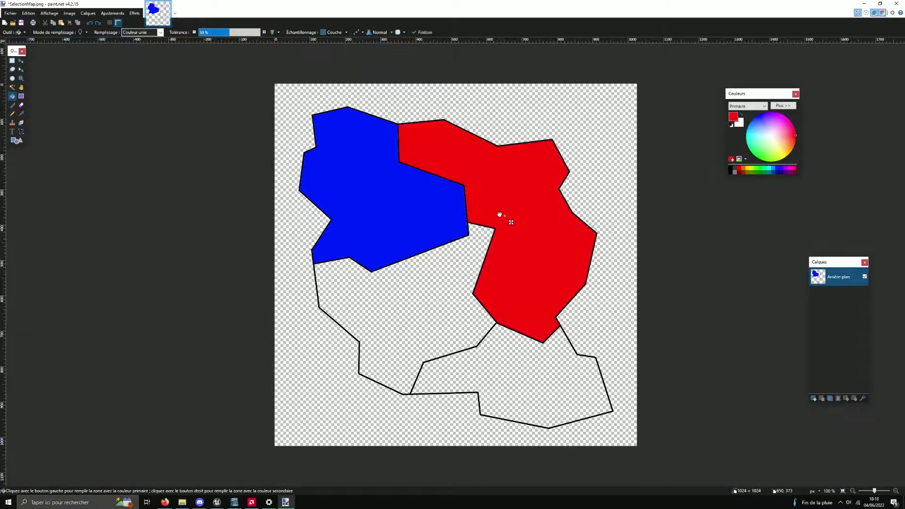
left_click(502, 216)
left_click(758, 158)
left_click(438, 305)
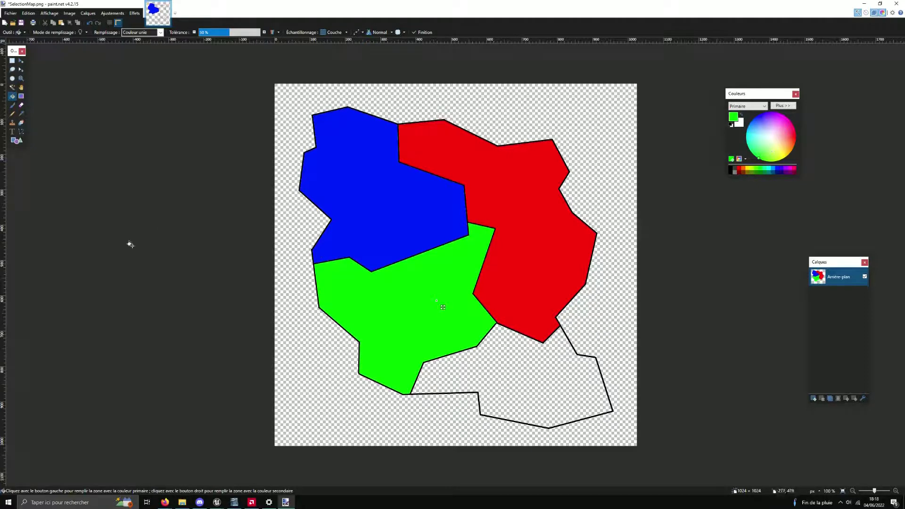
left_click(784, 158)
left_click(515, 363)
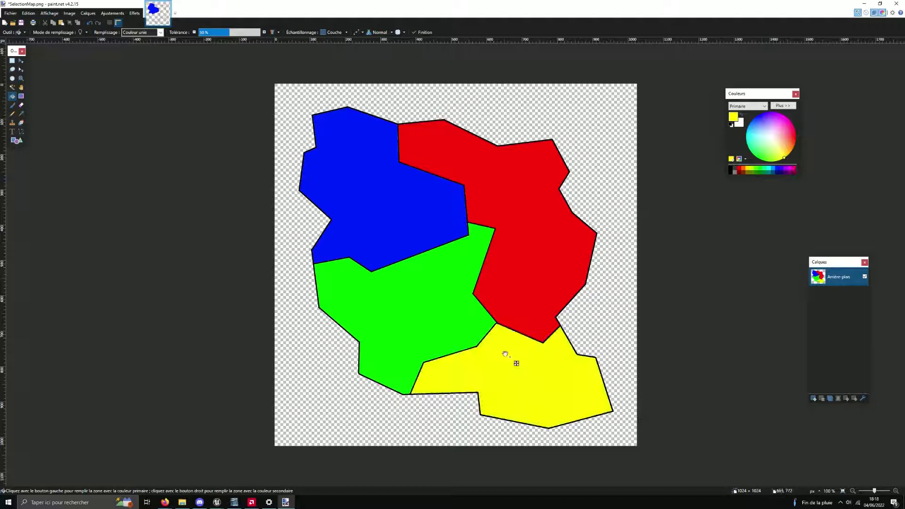
left_click(12, 61)
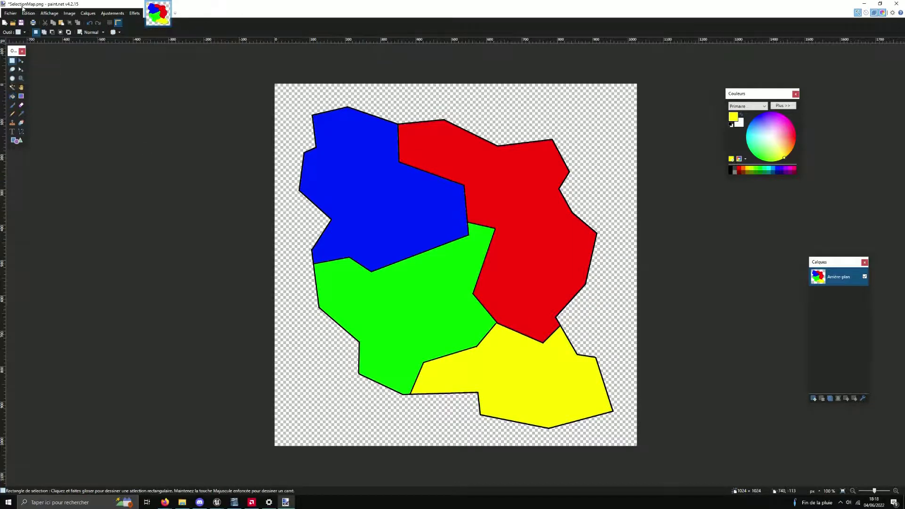
left_click(11, 13)
Step: Save the coloured map as the PNG file 'ColorMap'
left_click(29, 68)
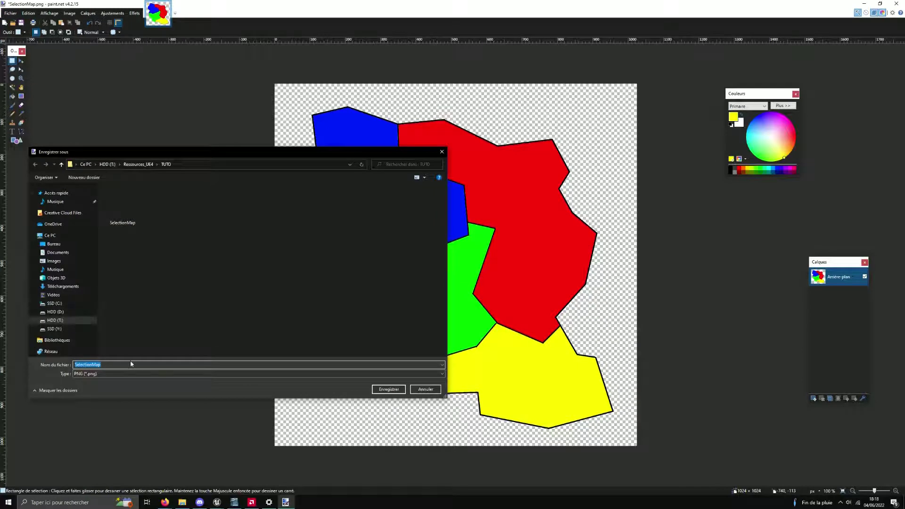
mouse_move(50, 352)
type("Colo")
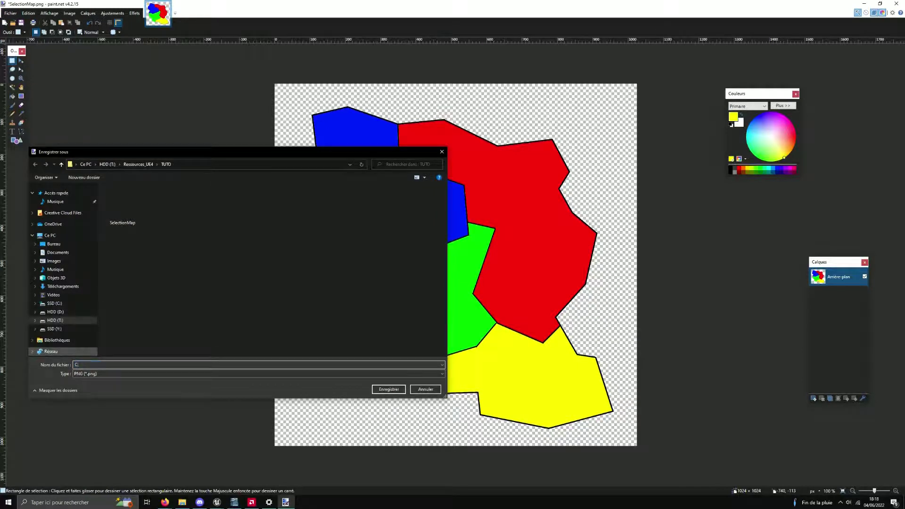
type("rMap")
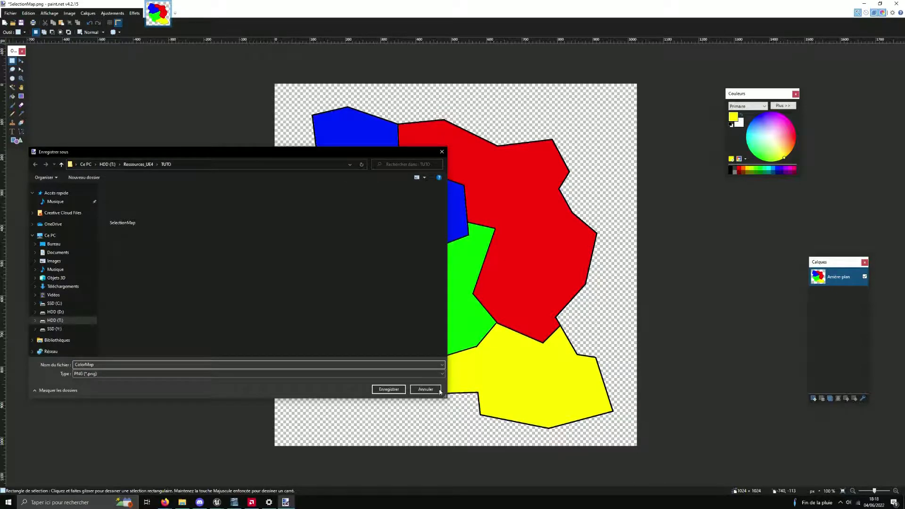
left_click(389, 389)
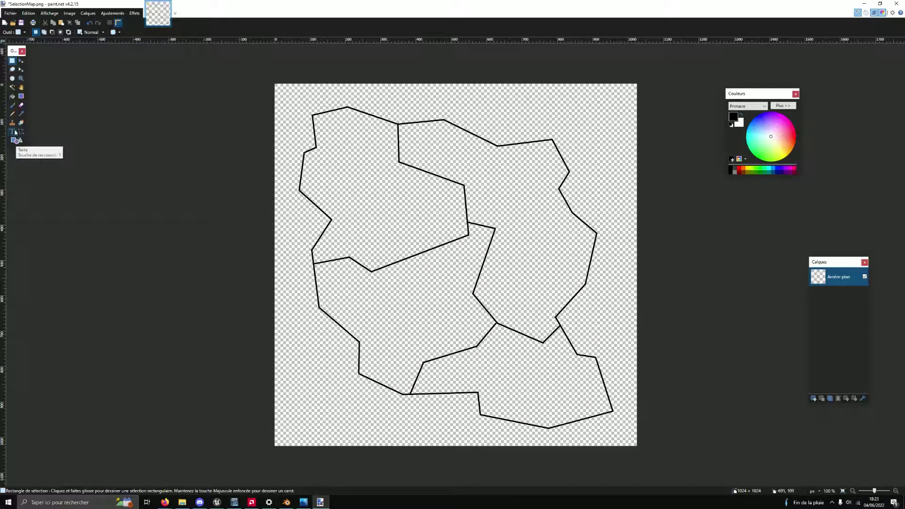
Step: Recolour all the black outlines grey with the Paint Bucket
left_click(13, 97)
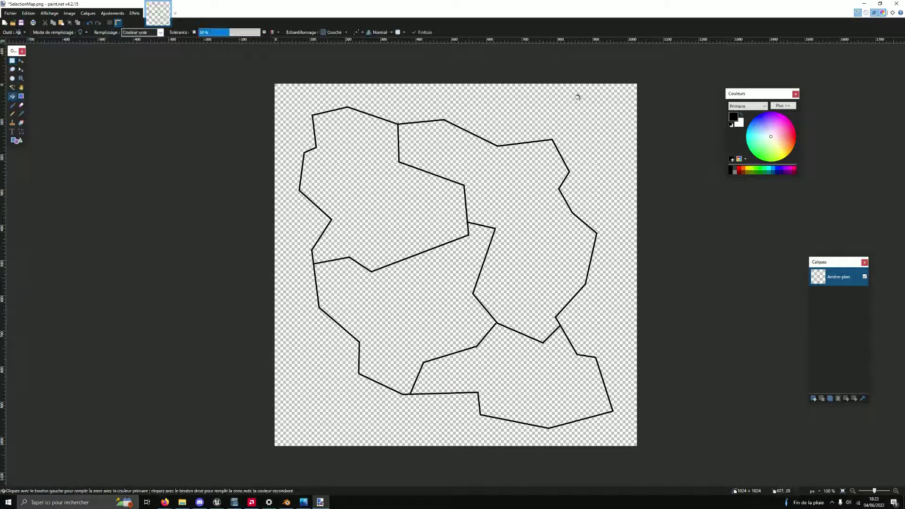
left_click(734, 171)
left_click(549, 138)
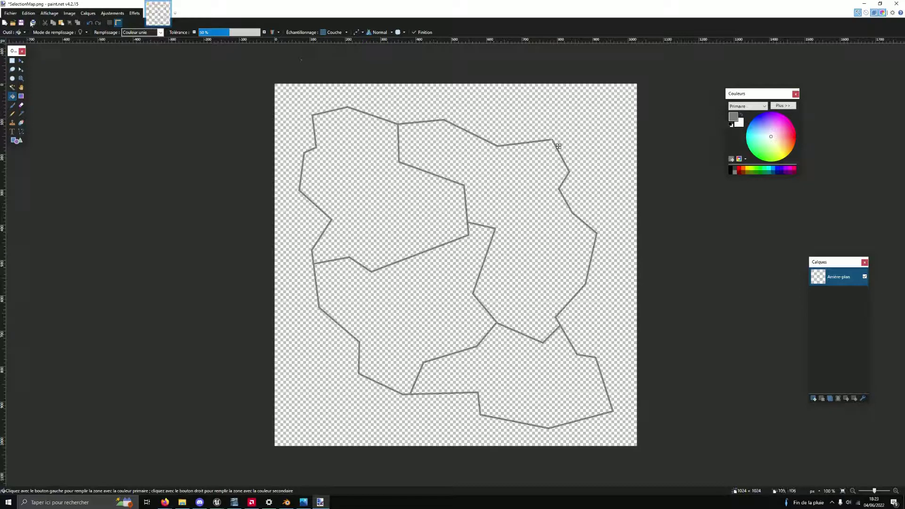
Step: Save the grey-outline image as PNG and close Paint.NET
left_click(21, 23)
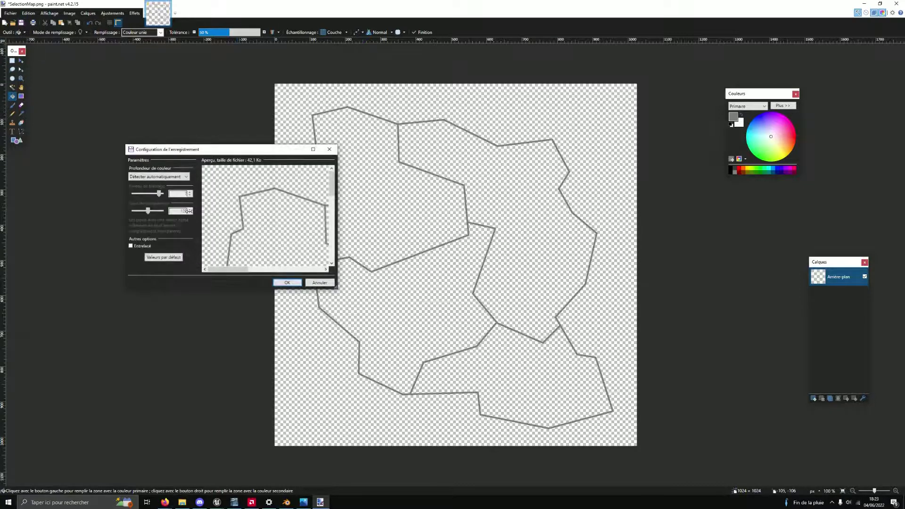
left_click(288, 284)
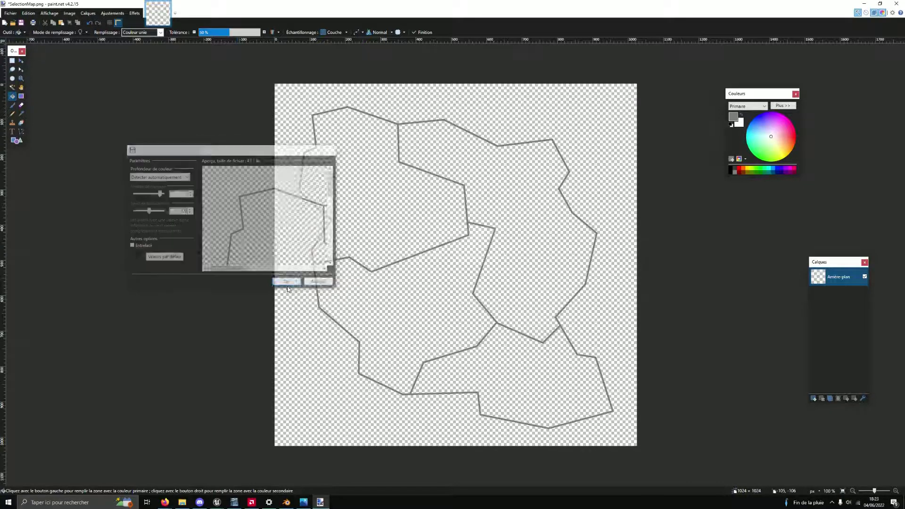
left_click(895, 4)
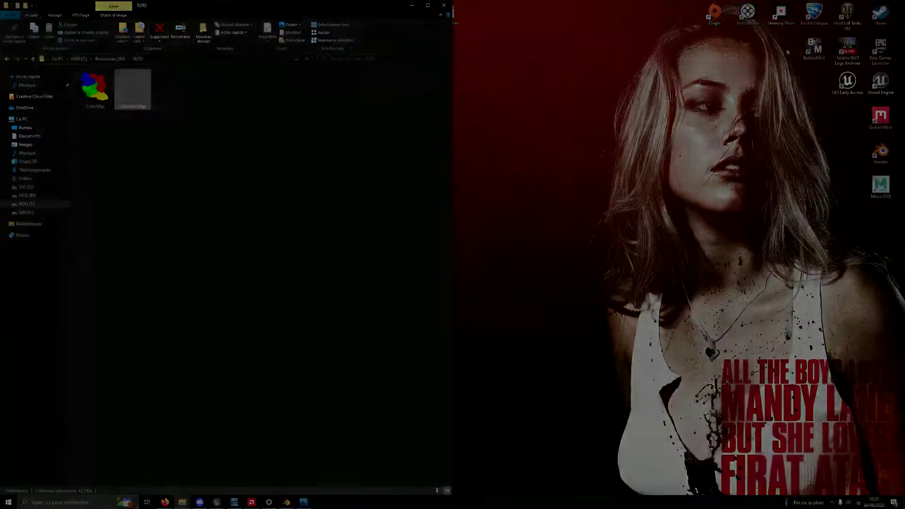